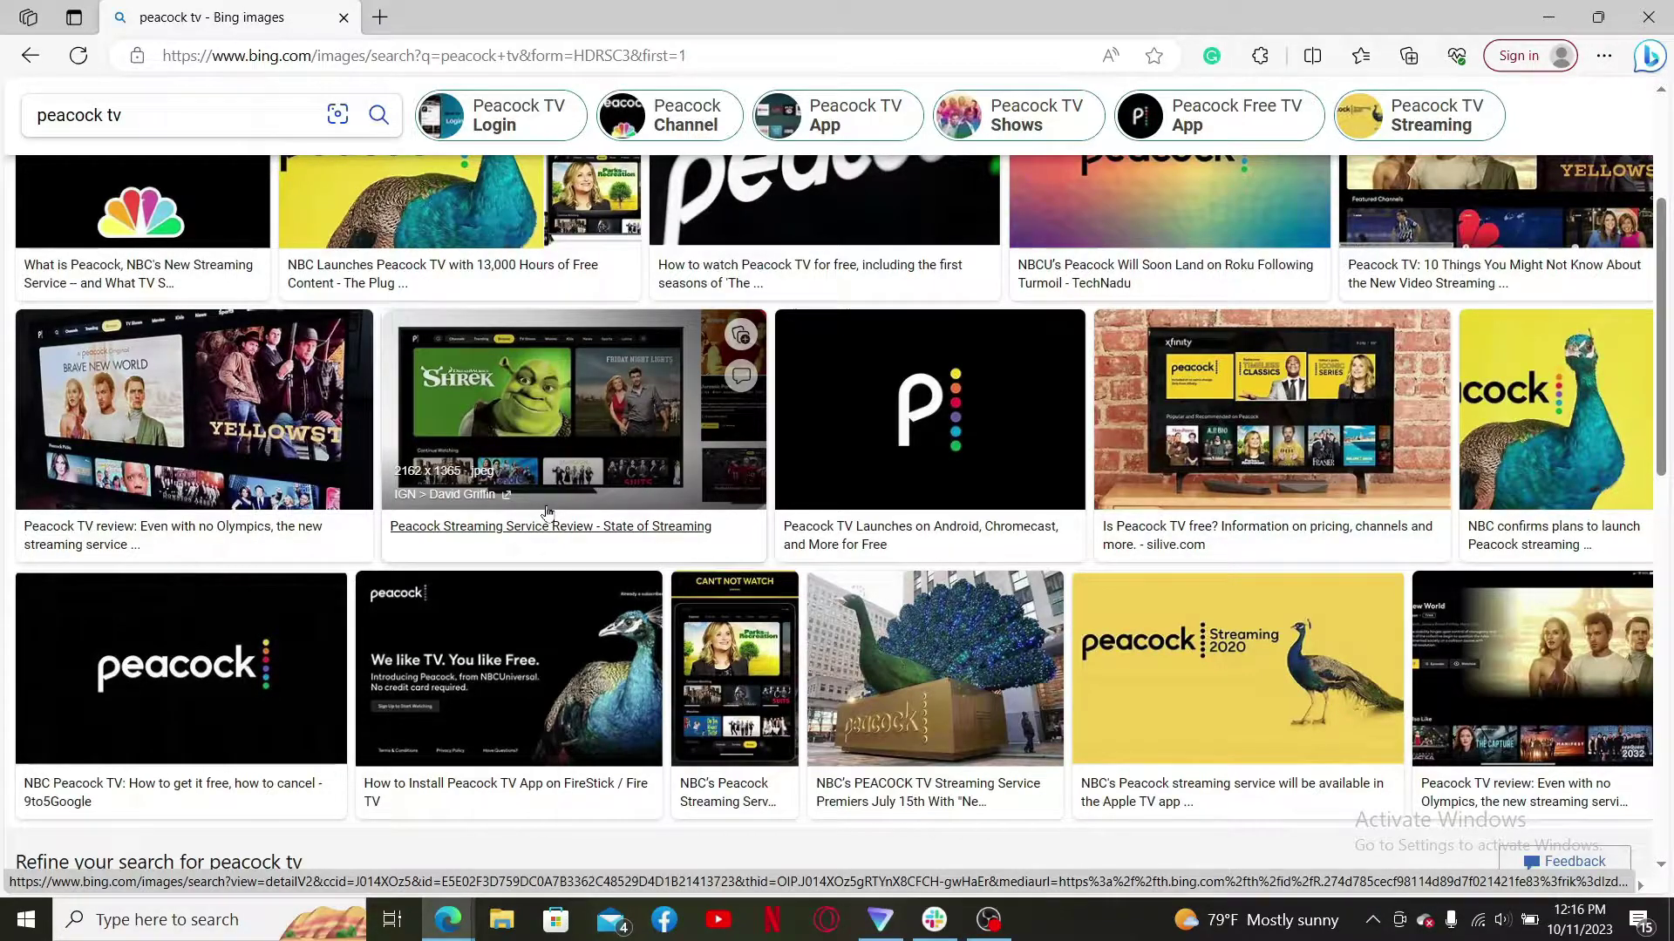
pyautogui.click(547, 512)
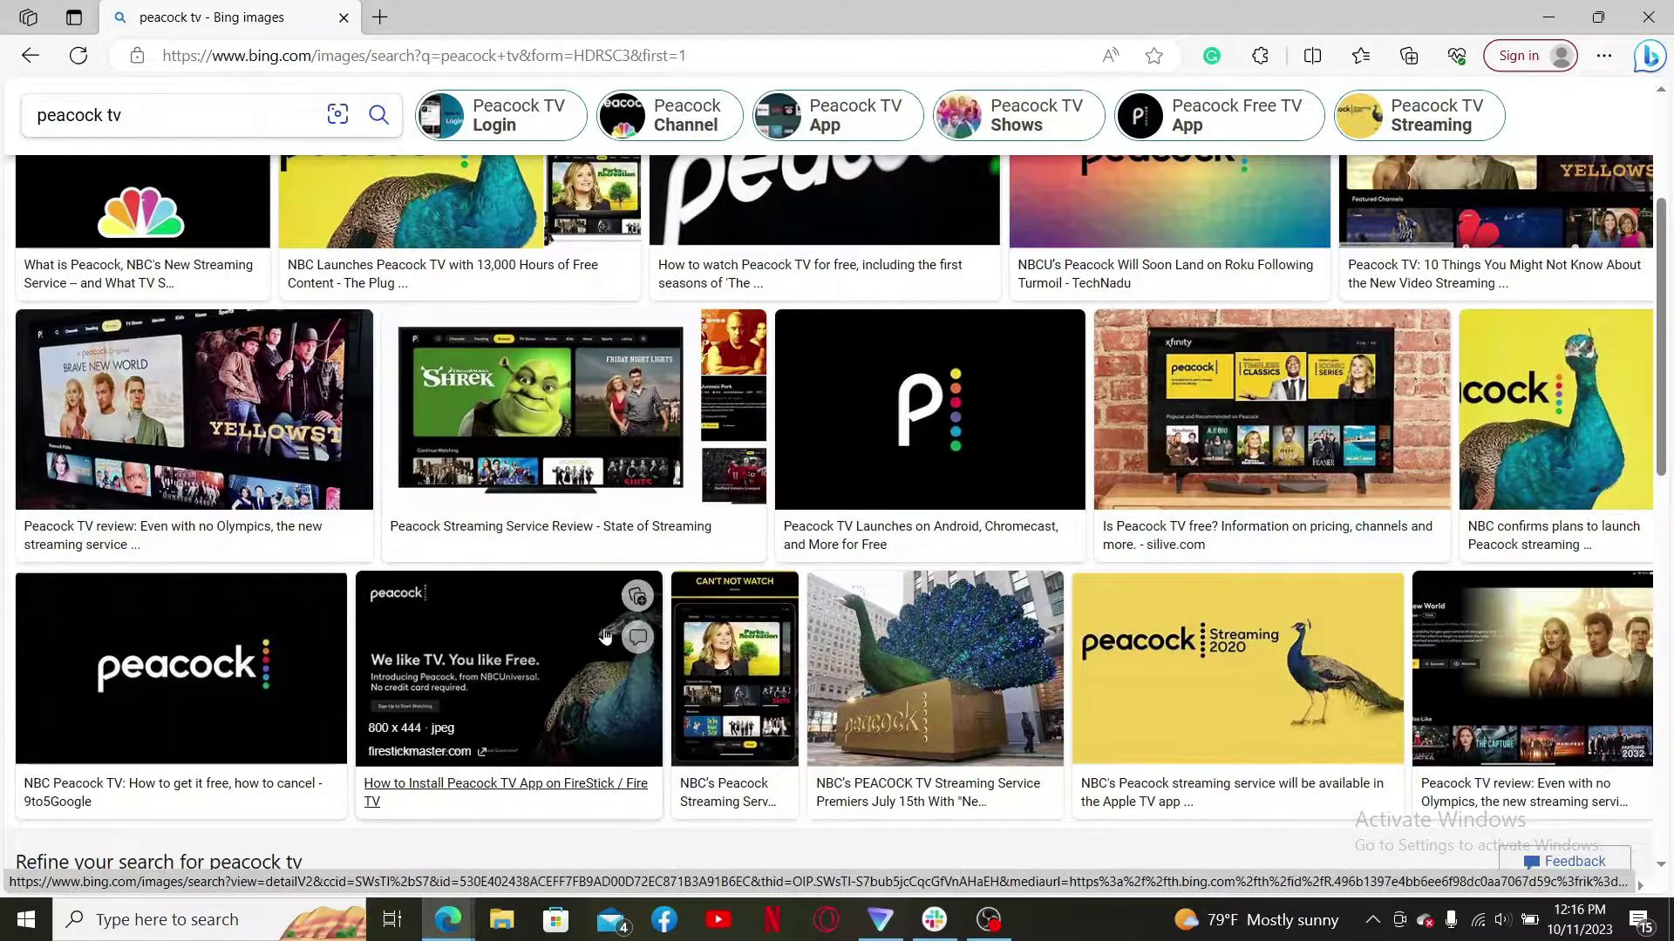
pyautogui.click(378, 18)
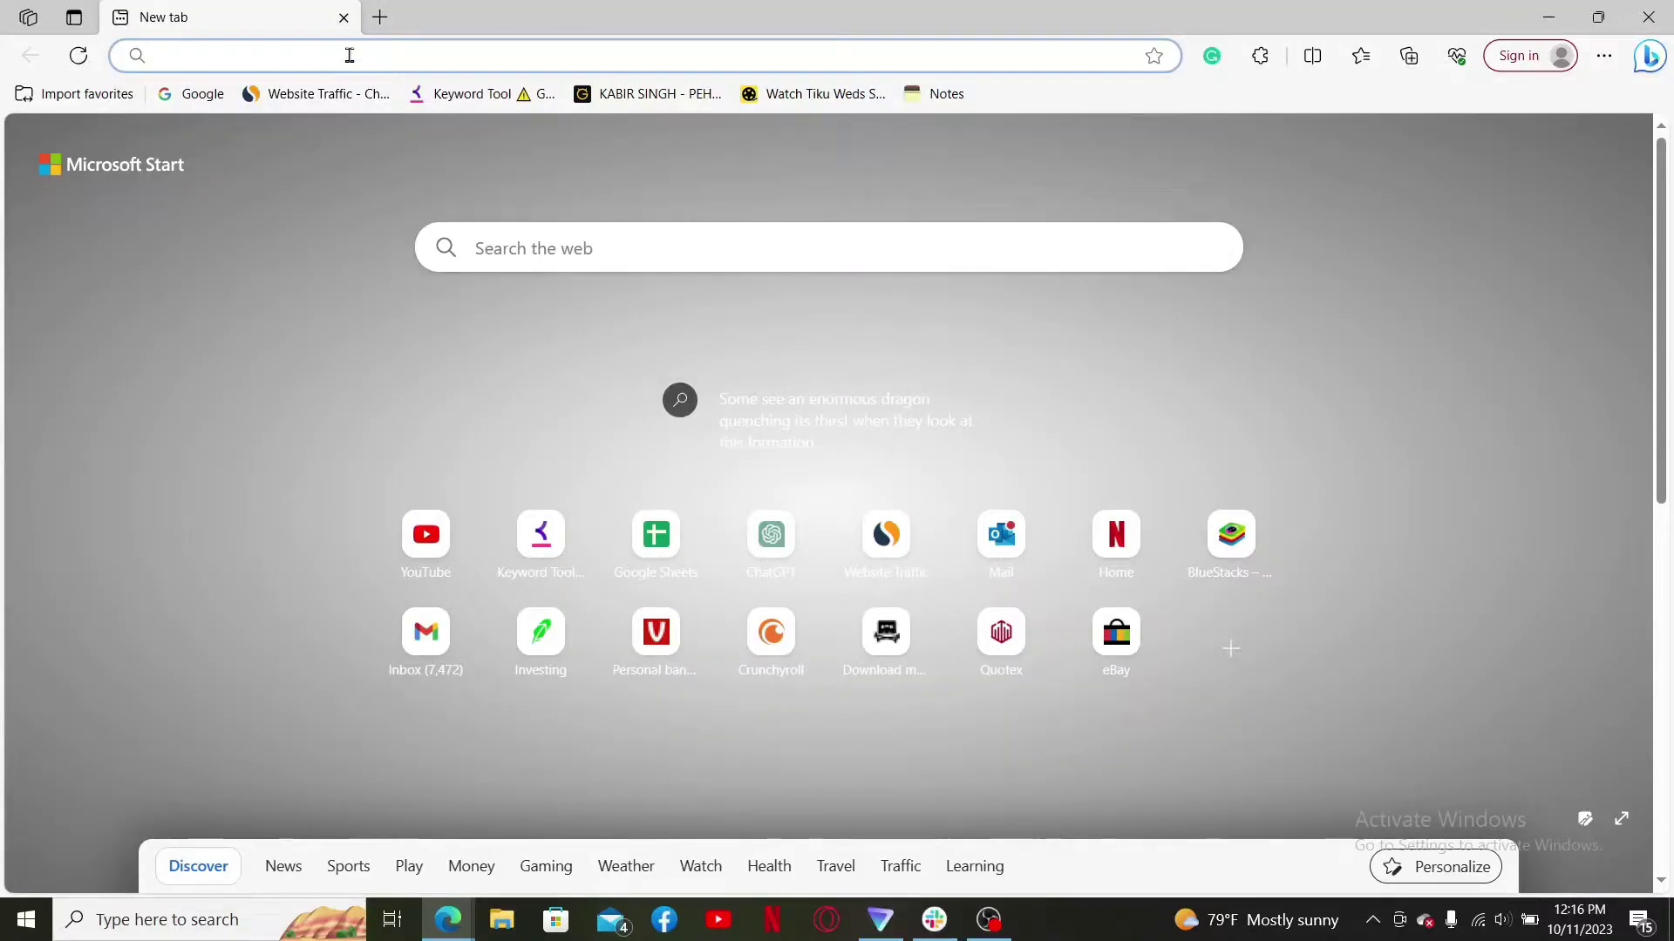
pyautogui.write('pwww.peacocktv.com')
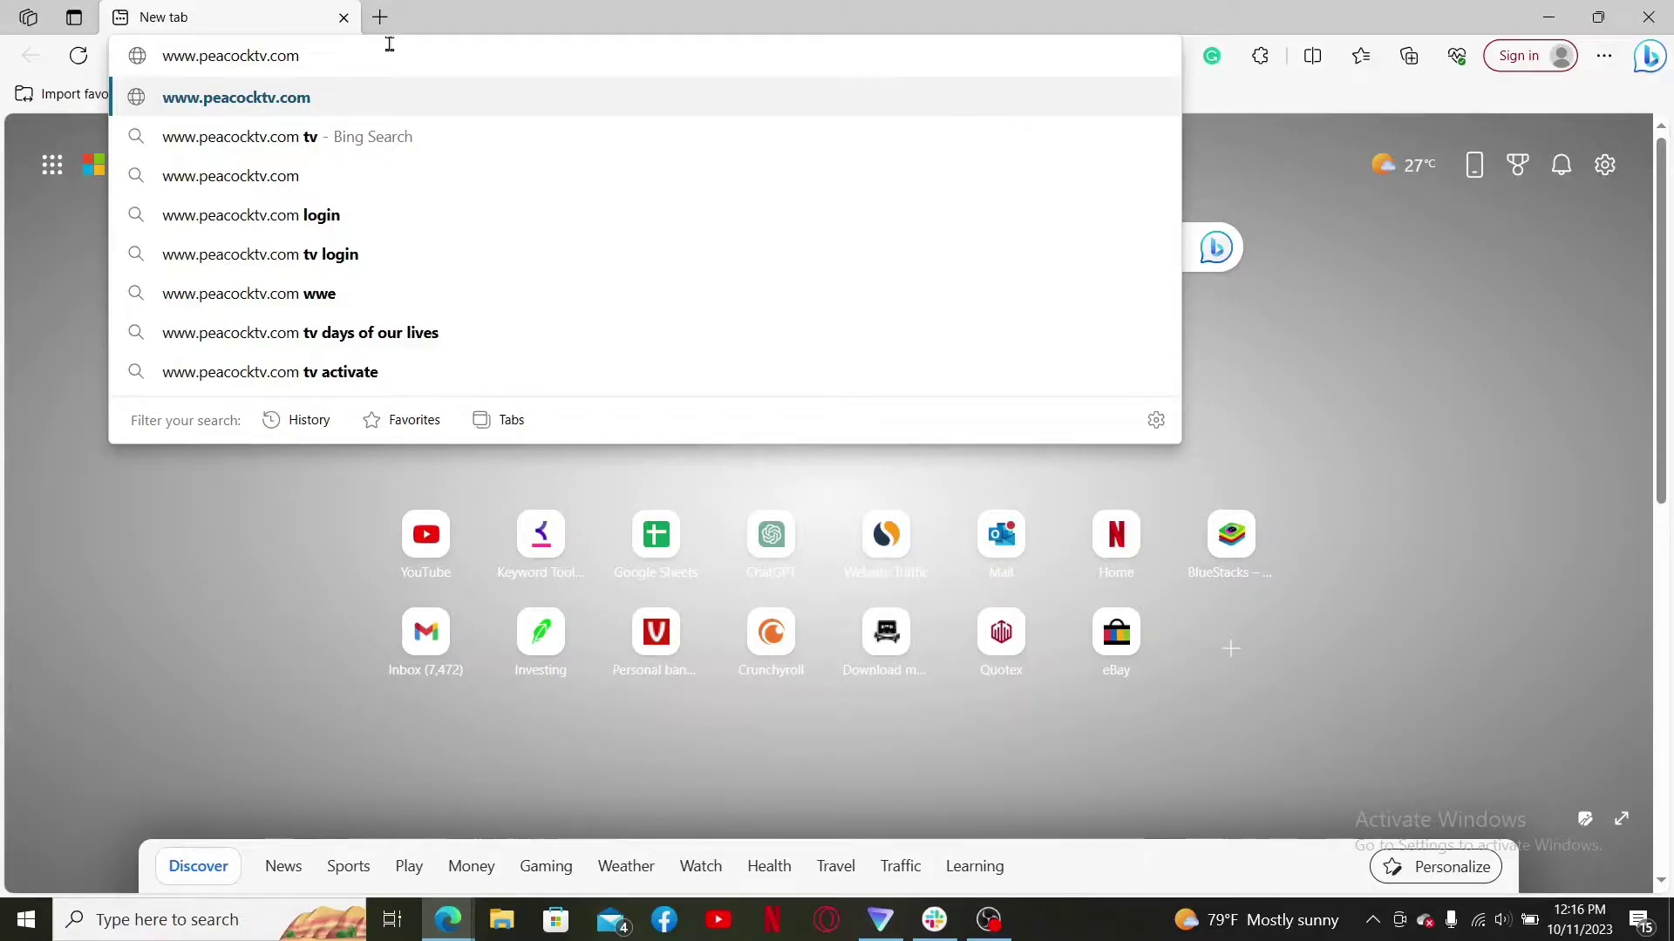
pyautogui.press('Return')
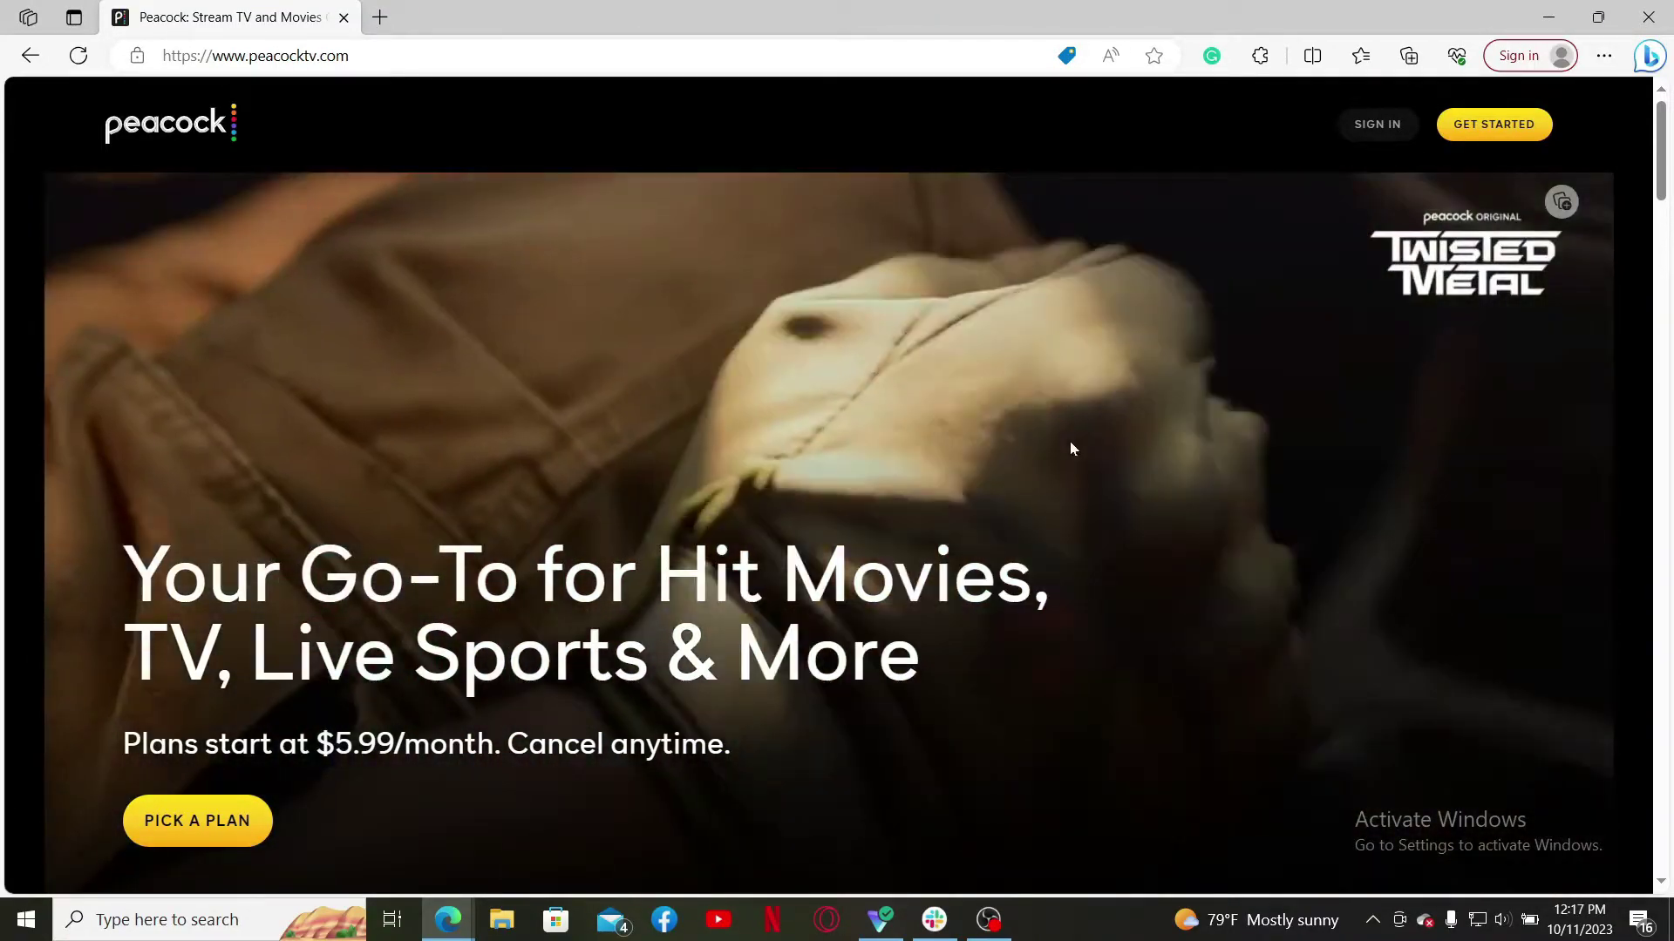
pyautogui.scroll(-2, 903, 570)
pyautogui.scroll(-1, 929, 556)
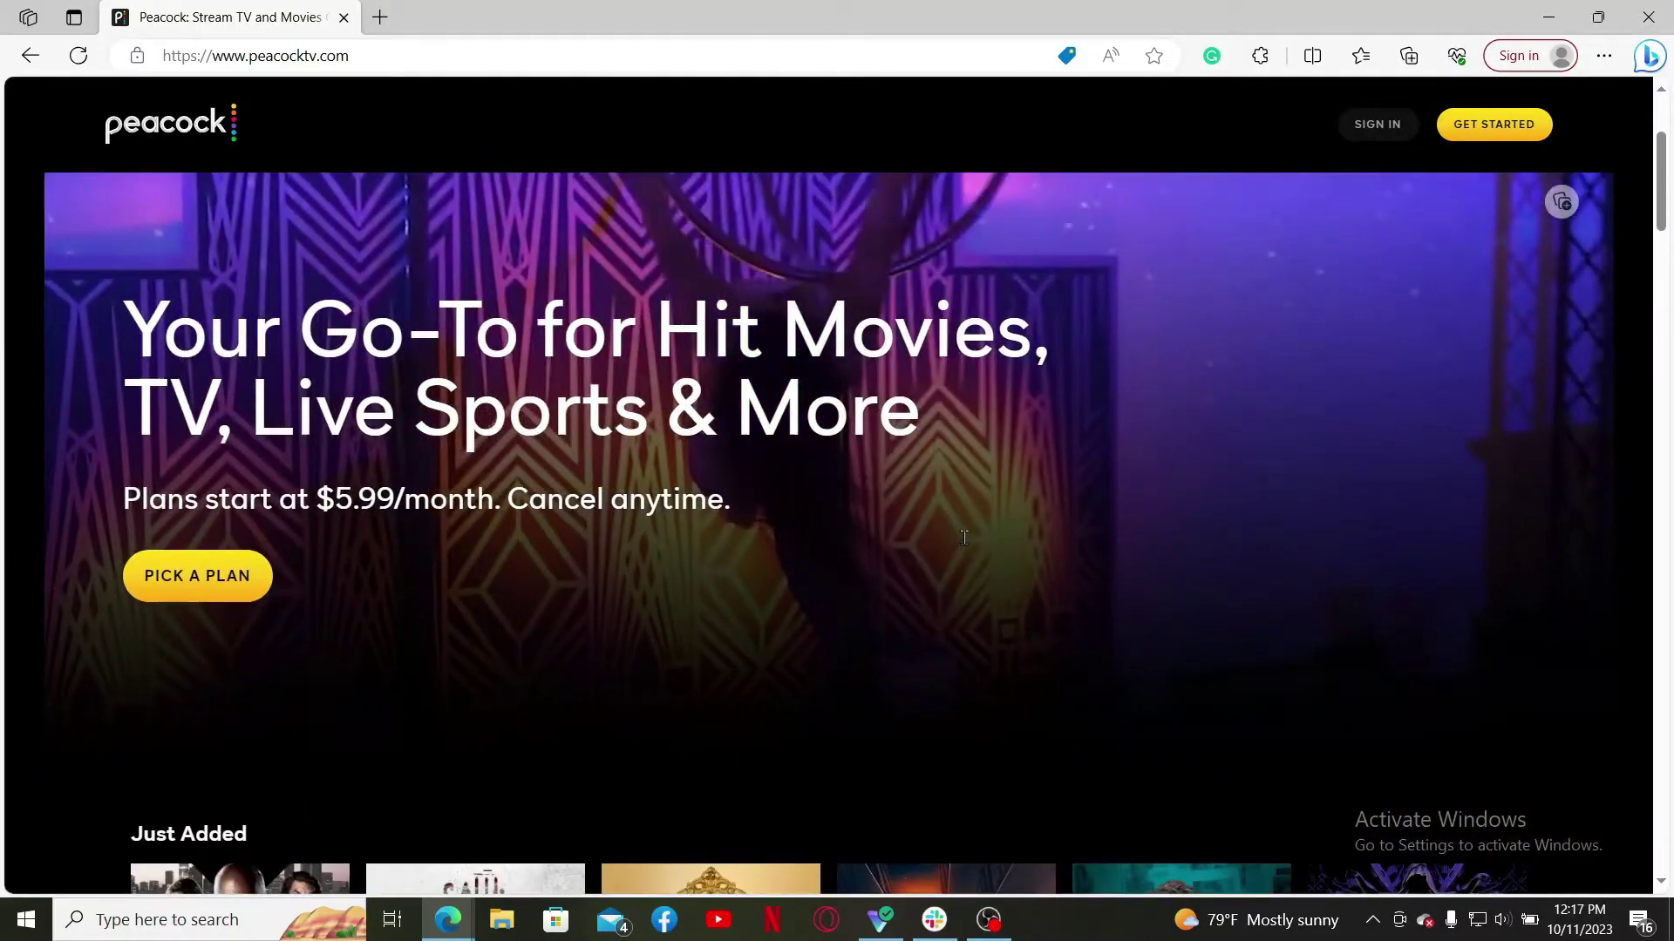
pyautogui.scroll(-1, 963, 538)
pyautogui.scroll(-4, 963, 537)
pyautogui.scroll(1, 964, 546)
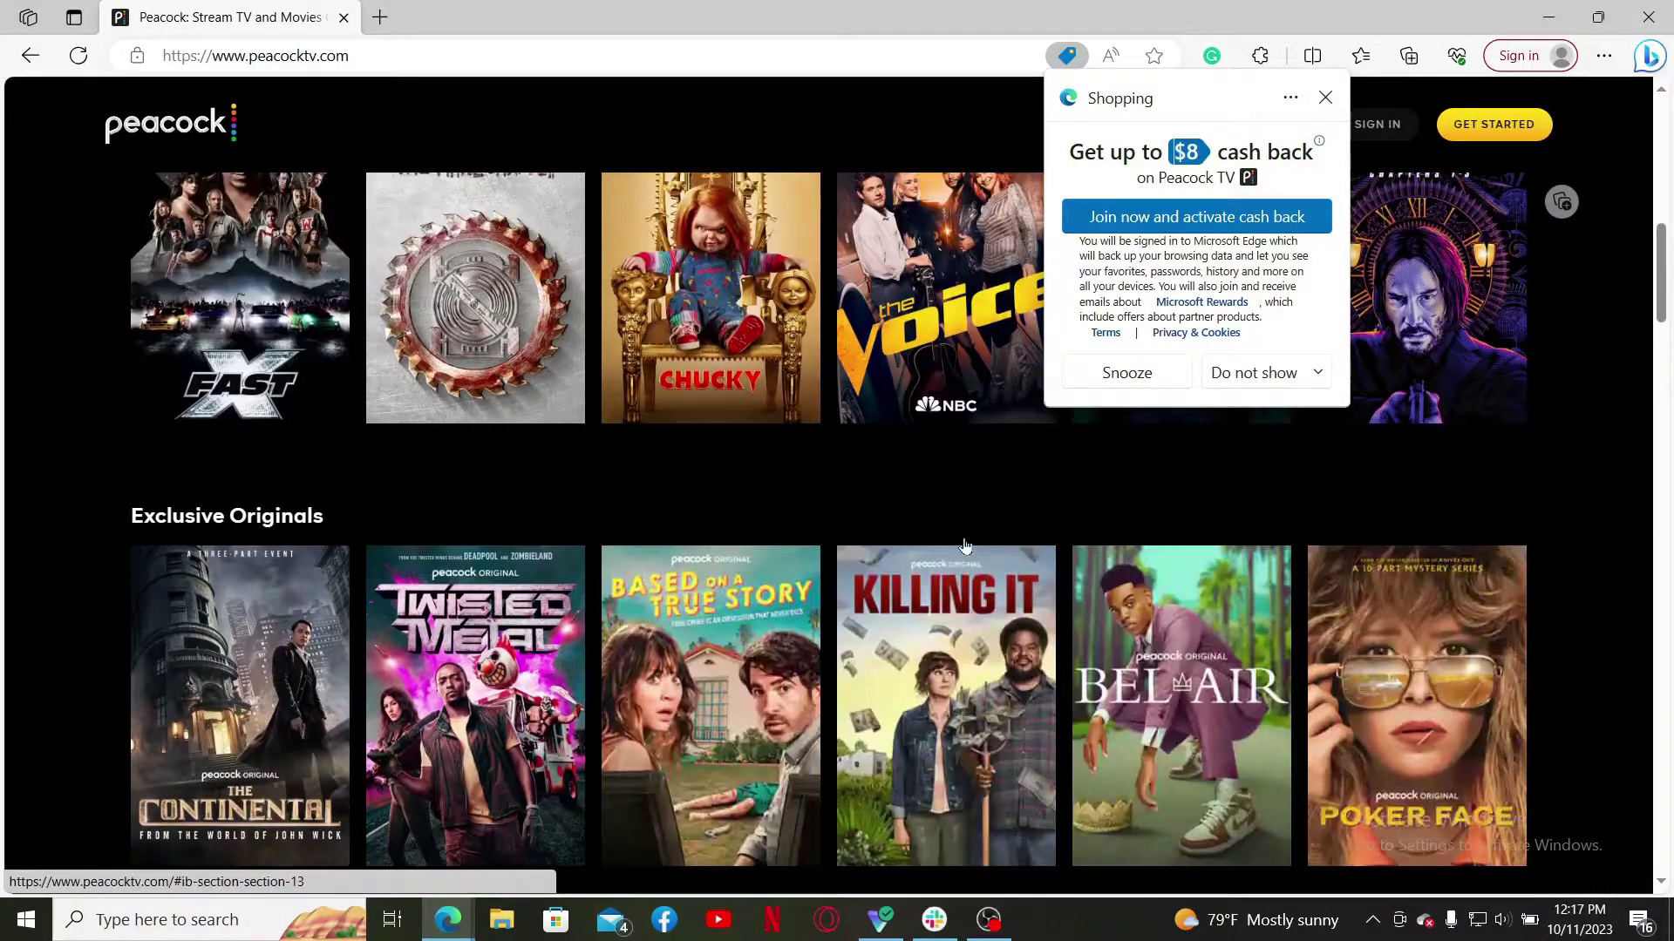
pyautogui.scroll(1, 964, 546)
pyautogui.scroll(3, 963, 545)
pyautogui.scroll(3, 964, 544)
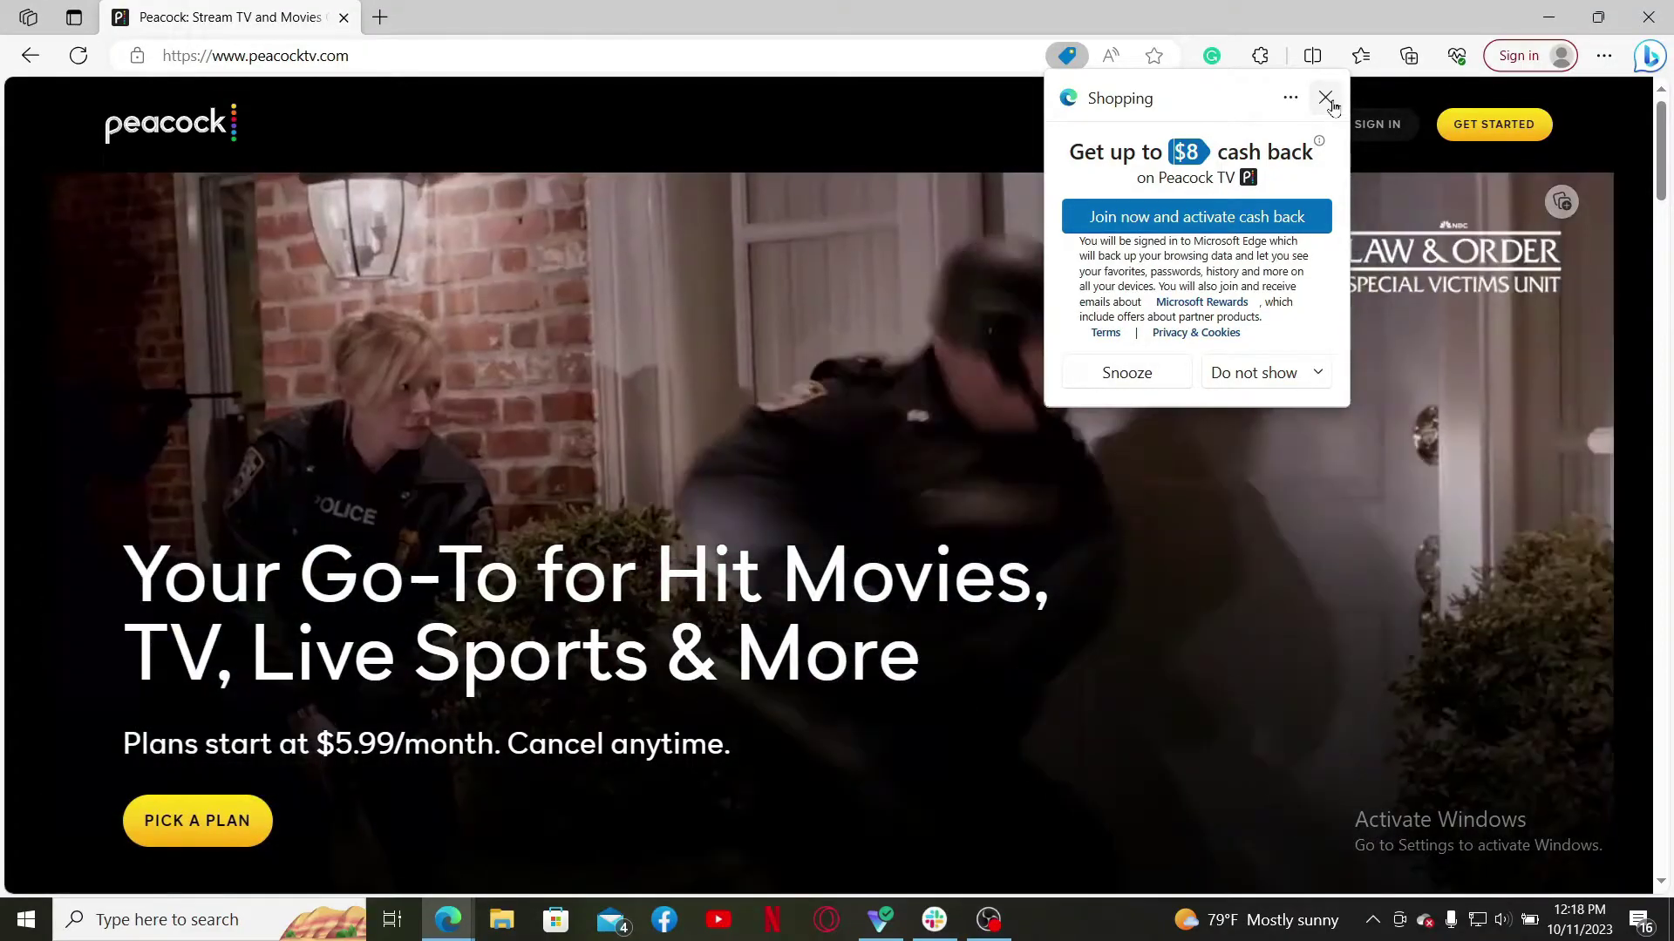
pyautogui.click(1325, 97)
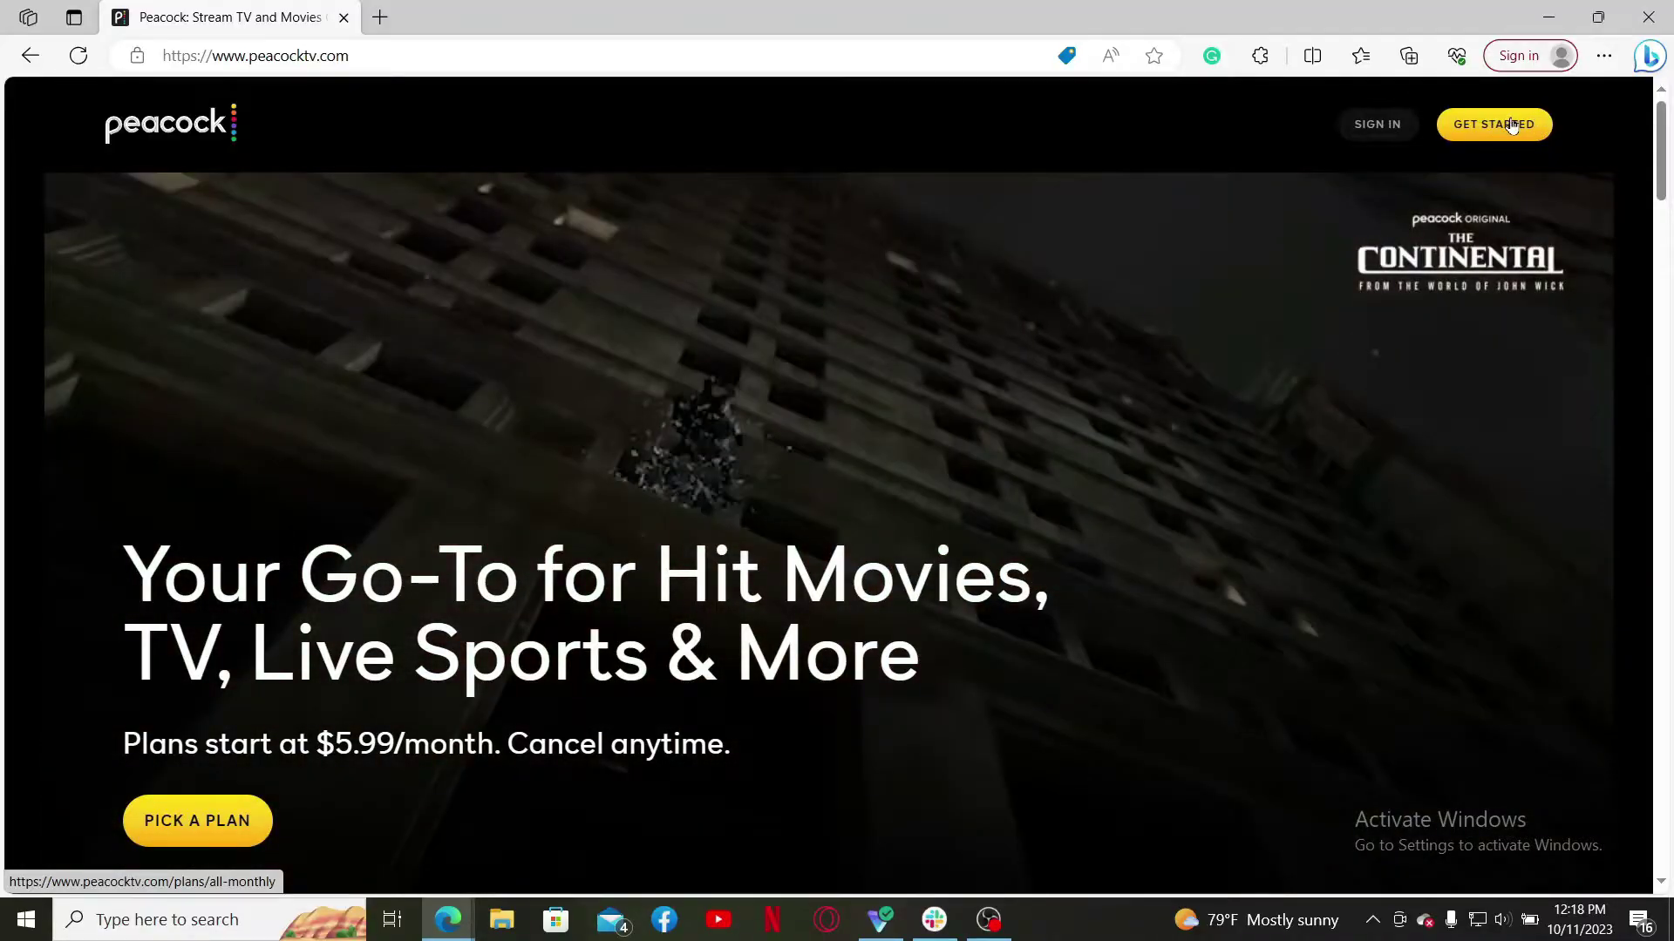
# Step: Choose the monthly Peacock Premium plan ($5.99/month) from the Get Started plans
pyautogui.click(1501, 124)
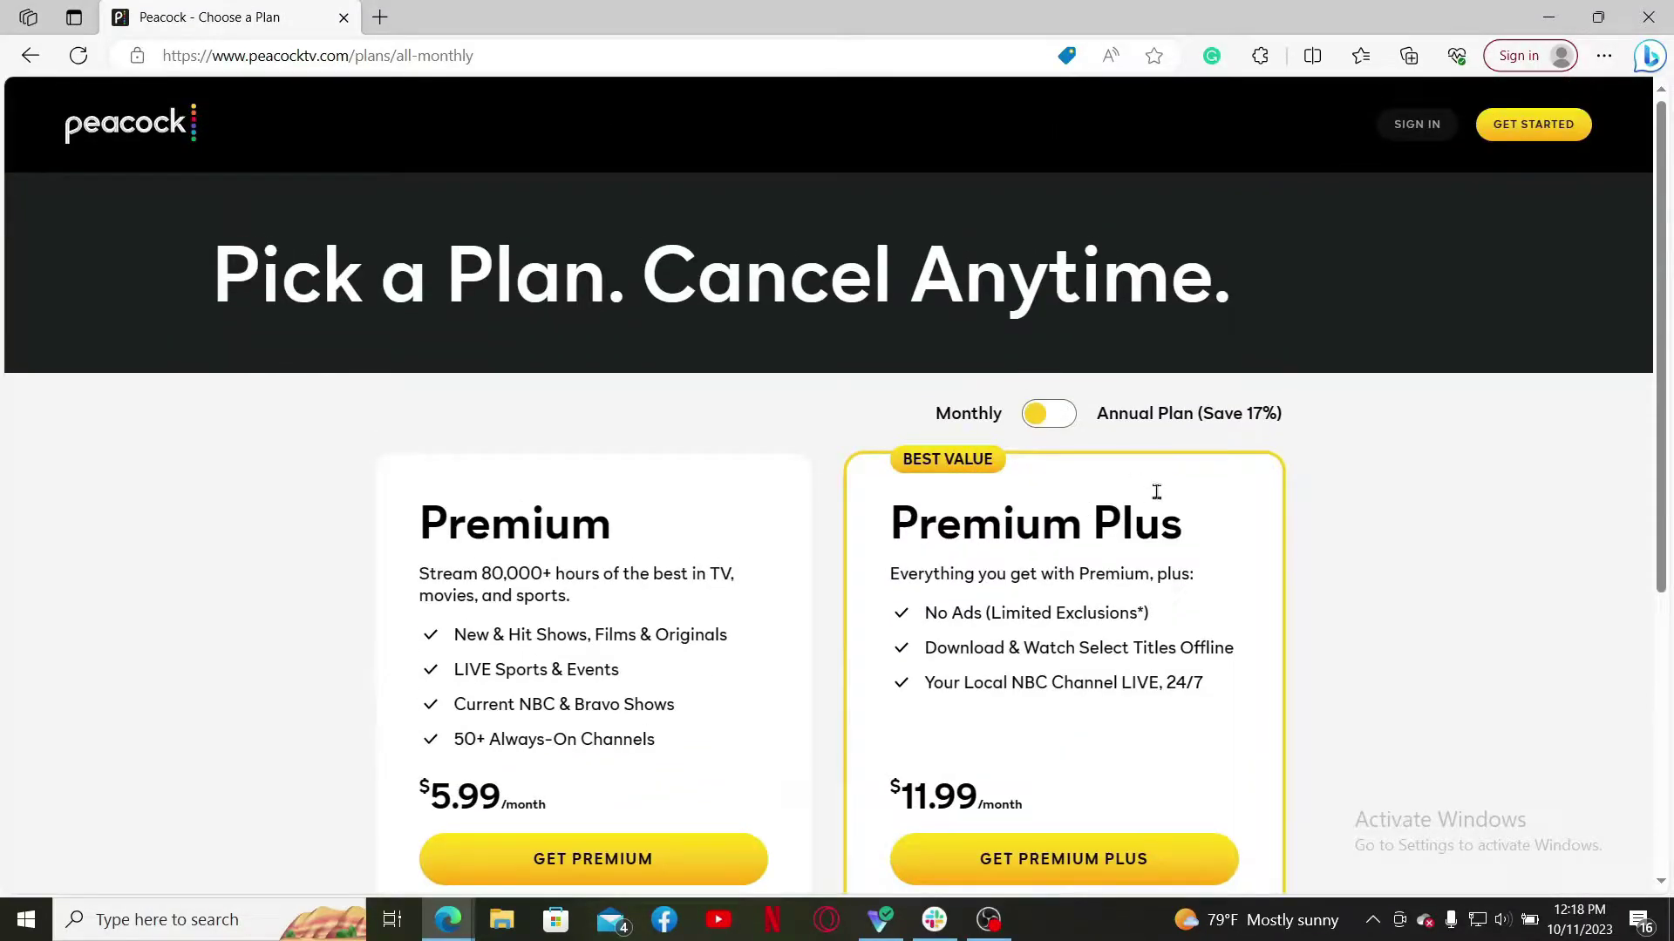
pyautogui.scroll(-2, 1102, 642)
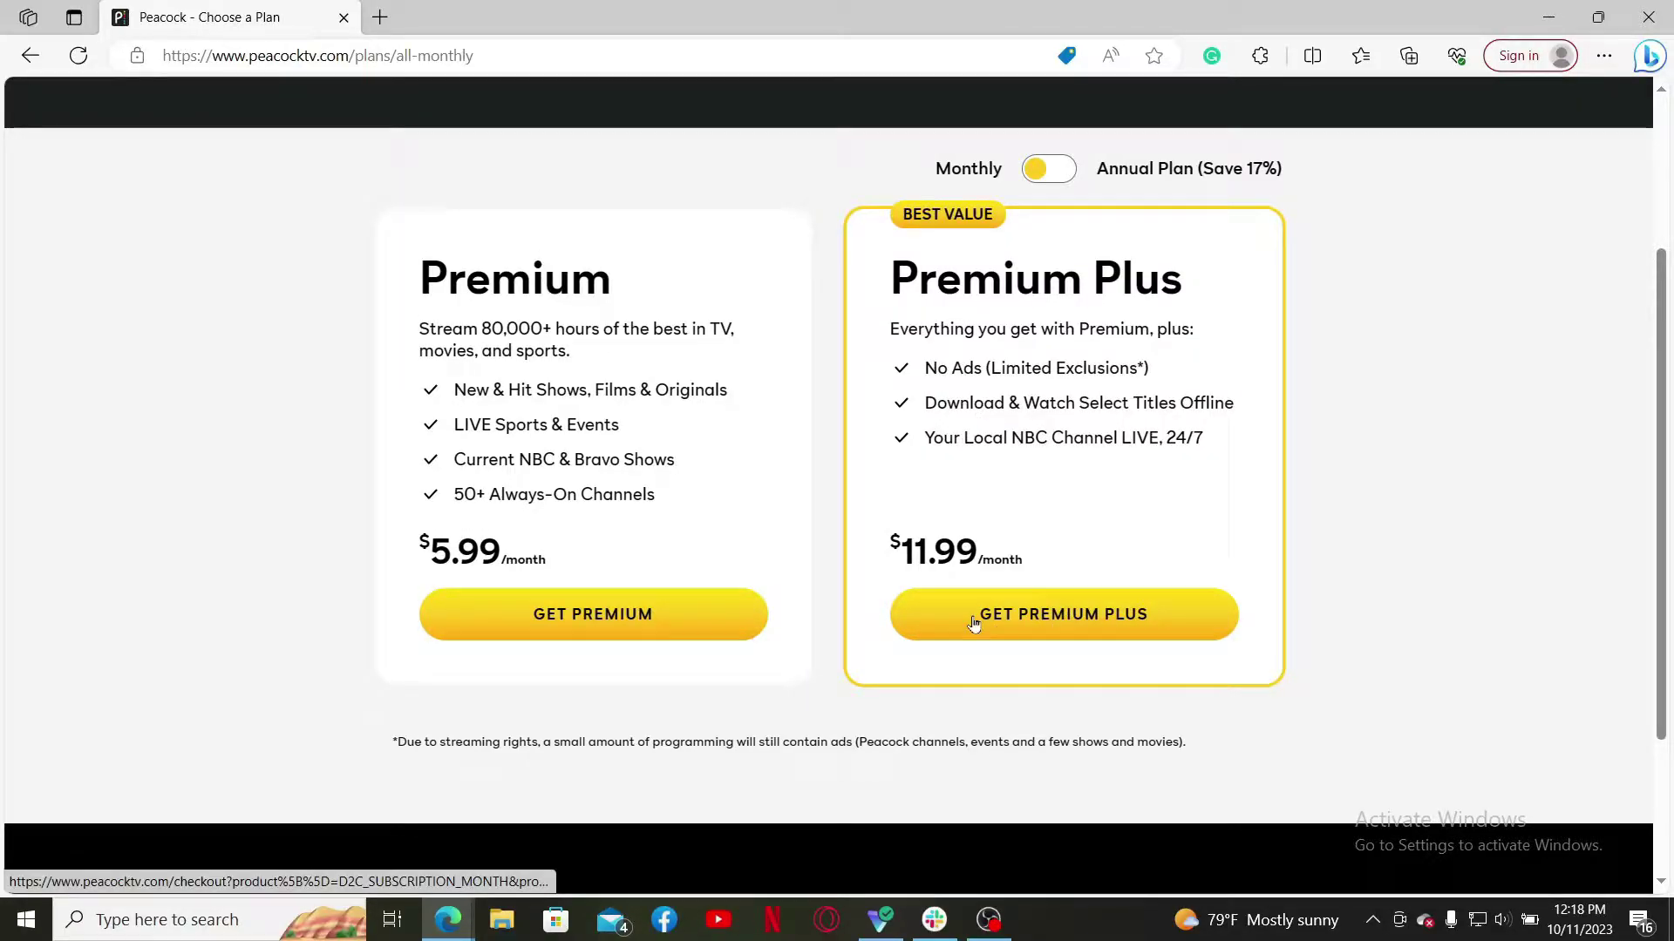
pyautogui.click(685, 617)
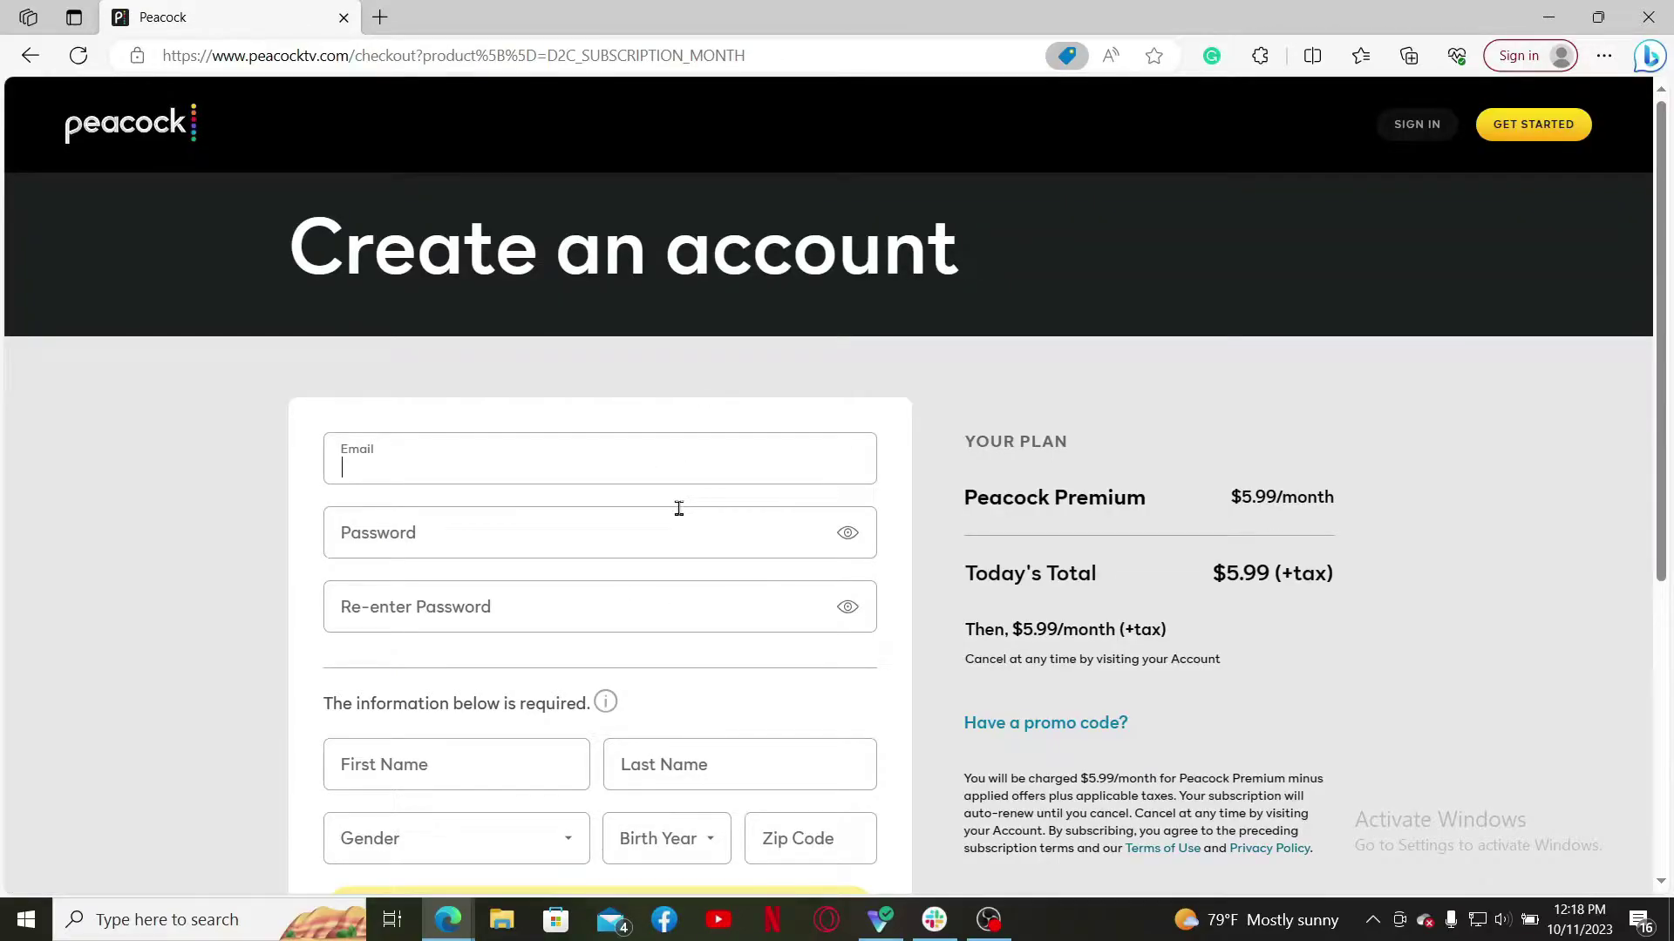
# Step: Dismiss the coupon offer, autofill the saved email, and enter the password twice
pyautogui.click(479, 463)
pyautogui.write('rupad')
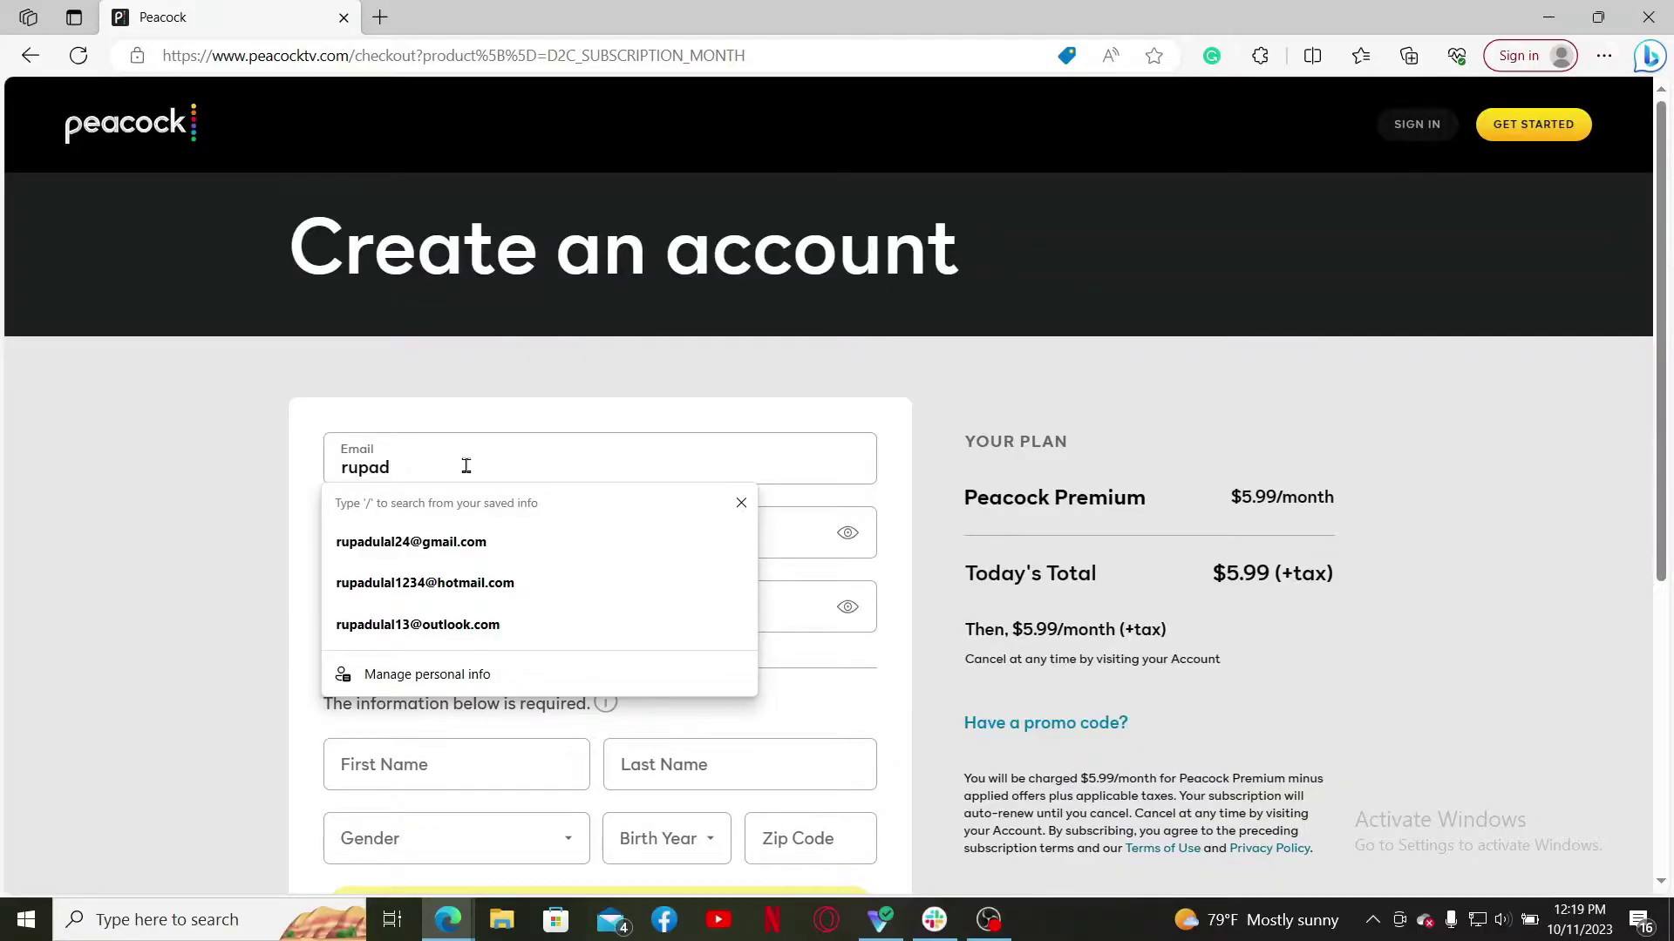
pyautogui.click(459, 543)
pyautogui.click(462, 541)
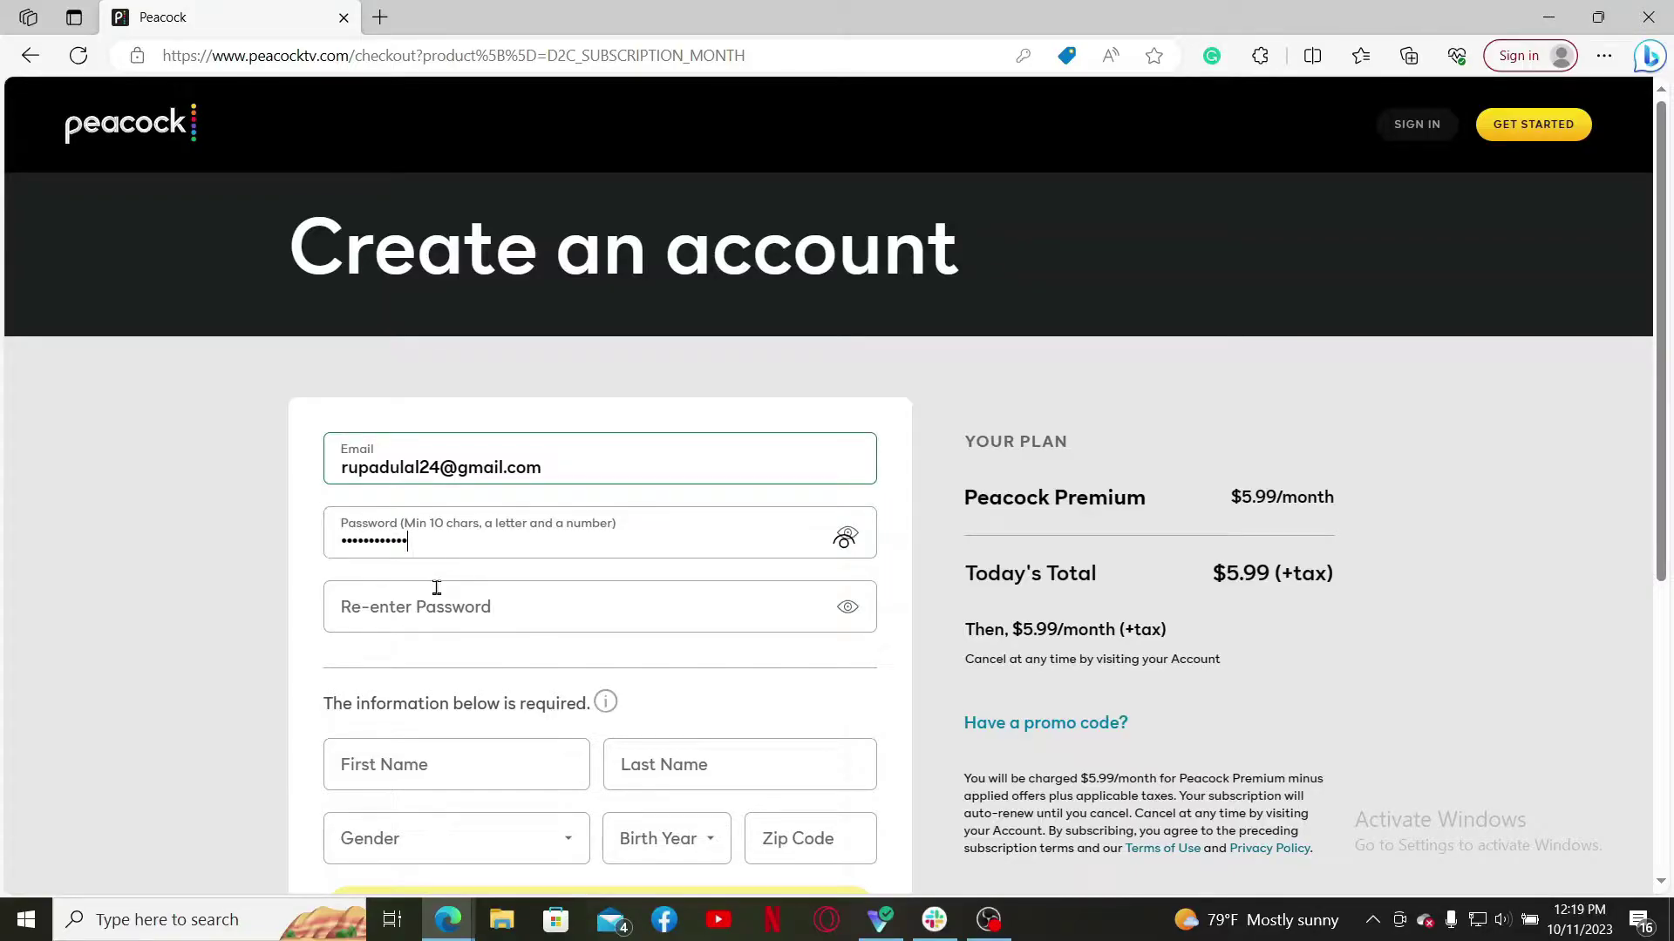
pyautogui.click(475, 610)
pyautogui.hotkey('ctrl', 'v')
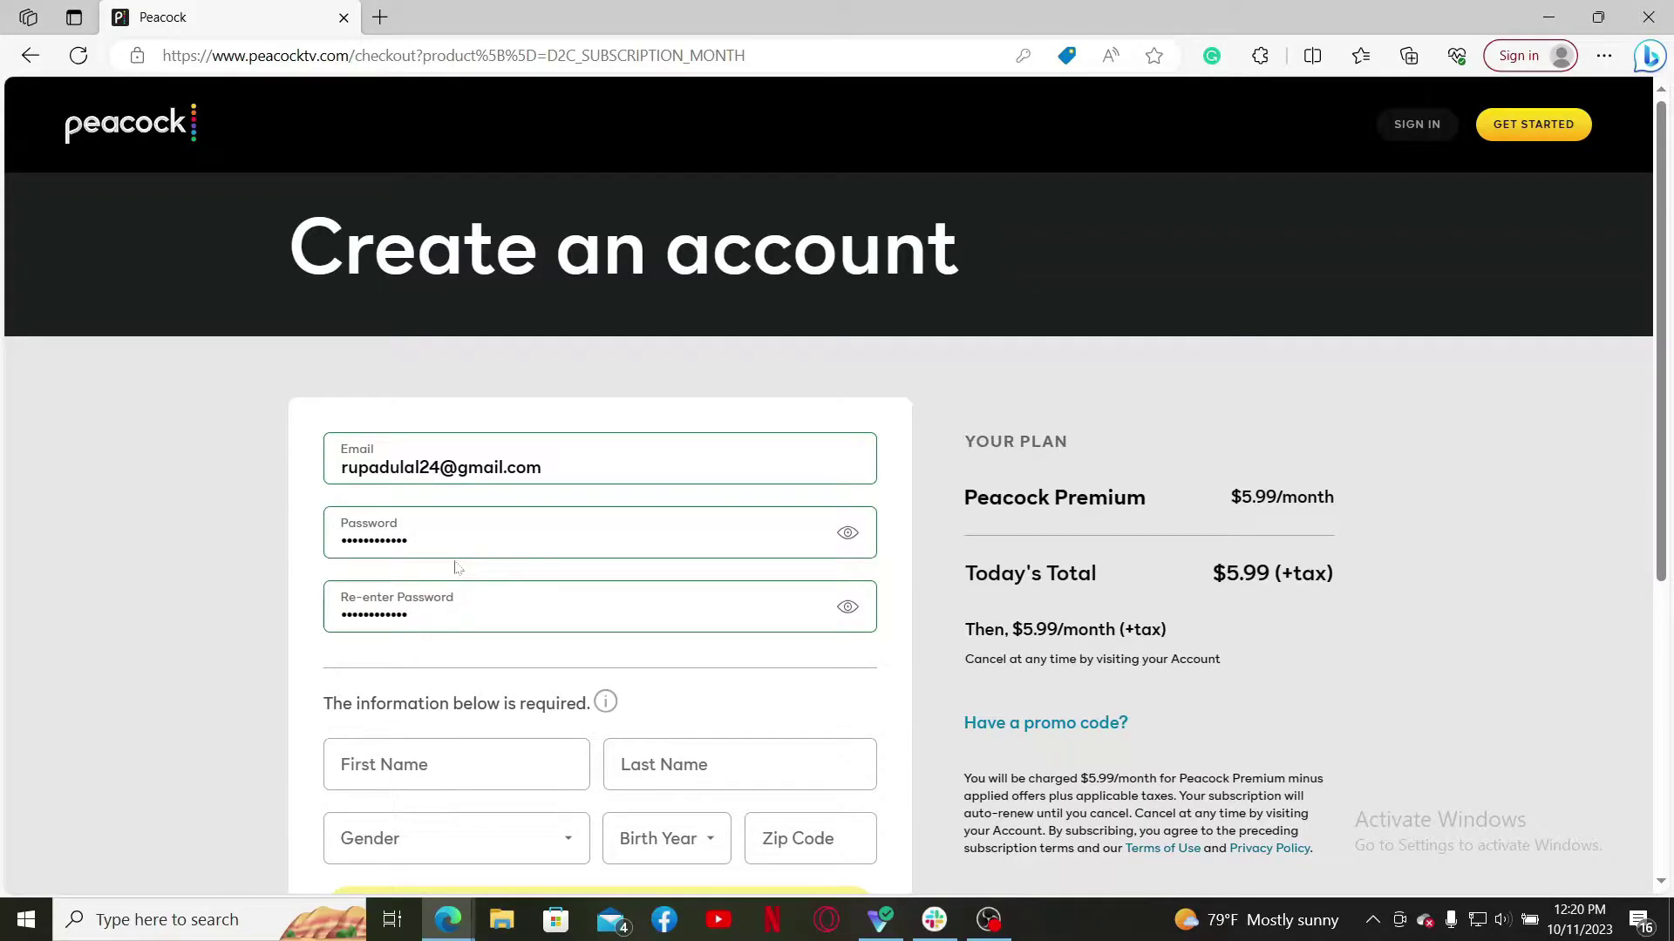
pyautogui.scroll(-2, 455, 566)
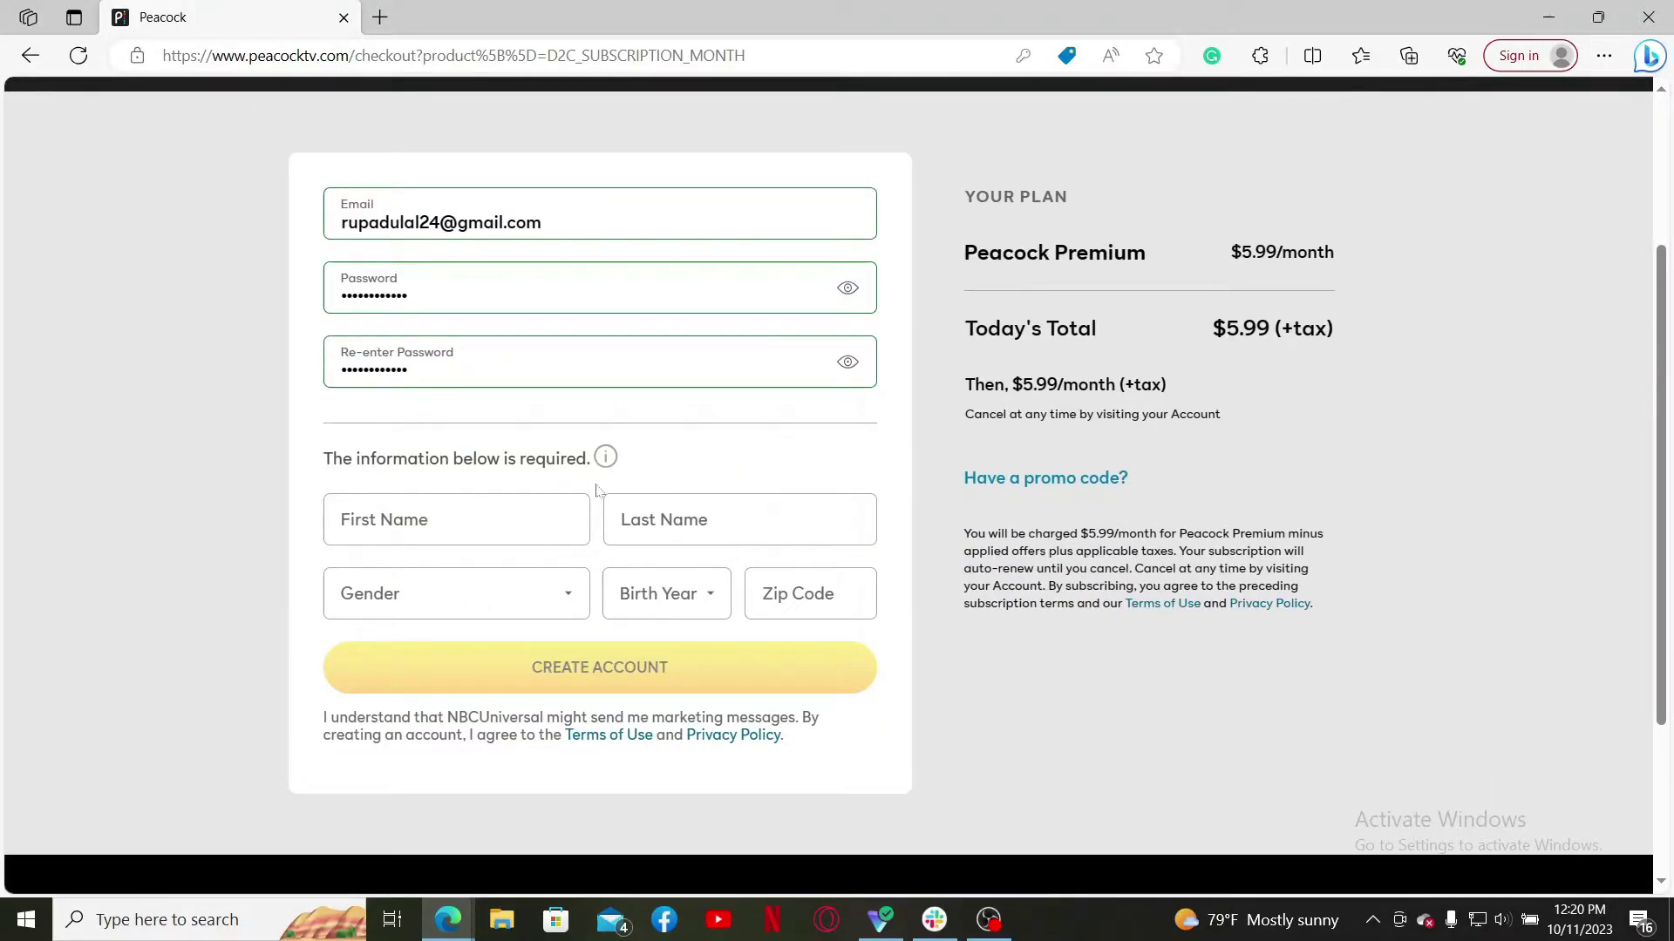
# Step: Enter the first and last name and set gender to Woman
pyautogui.click(544, 525)
pyautogui.write('R')
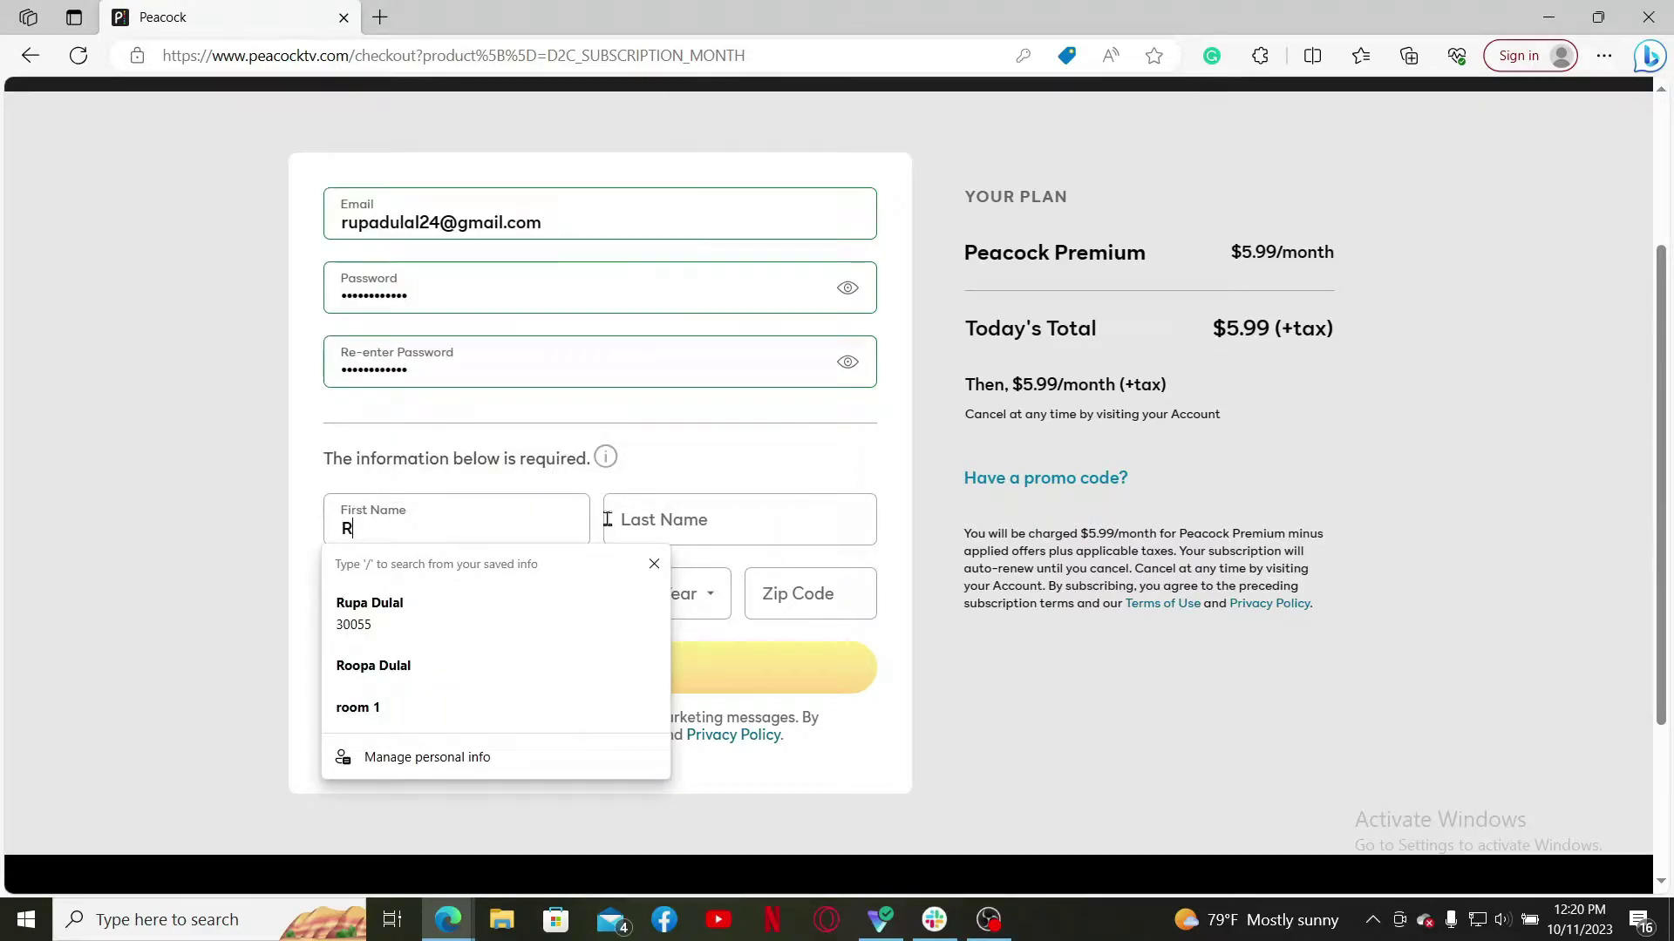
pyautogui.write('upa')
pyautogui.press('Tab')
pyautogui.write('Dulal')
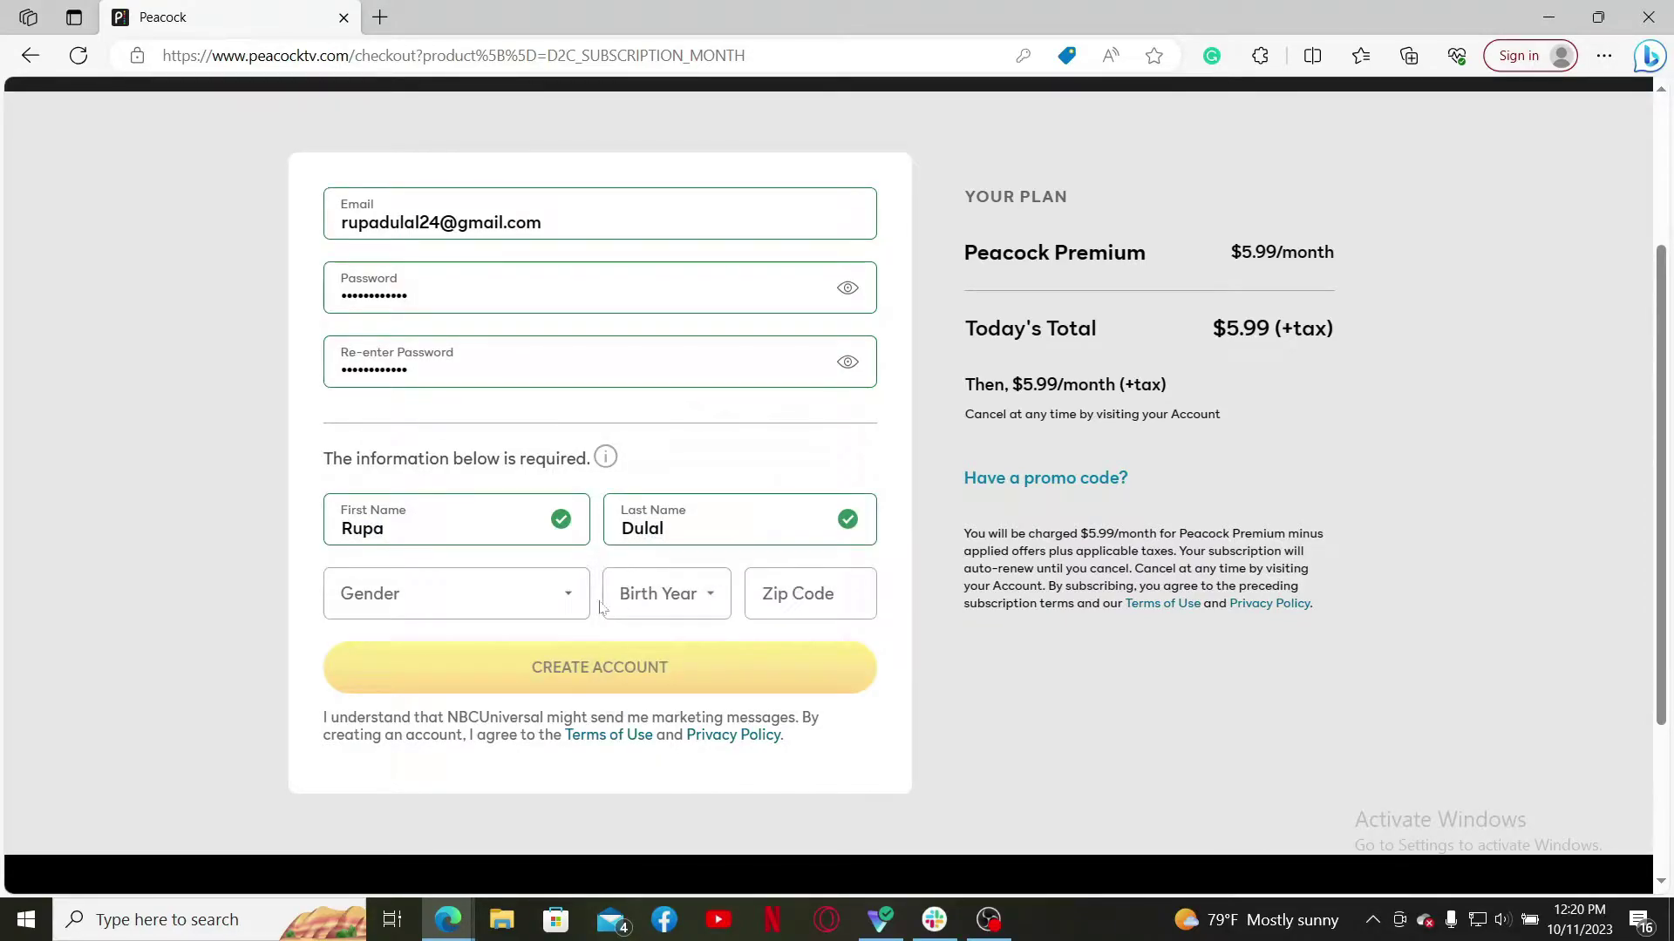
pyautogui.click(579, 598)
pyautogui.click(392, 678)
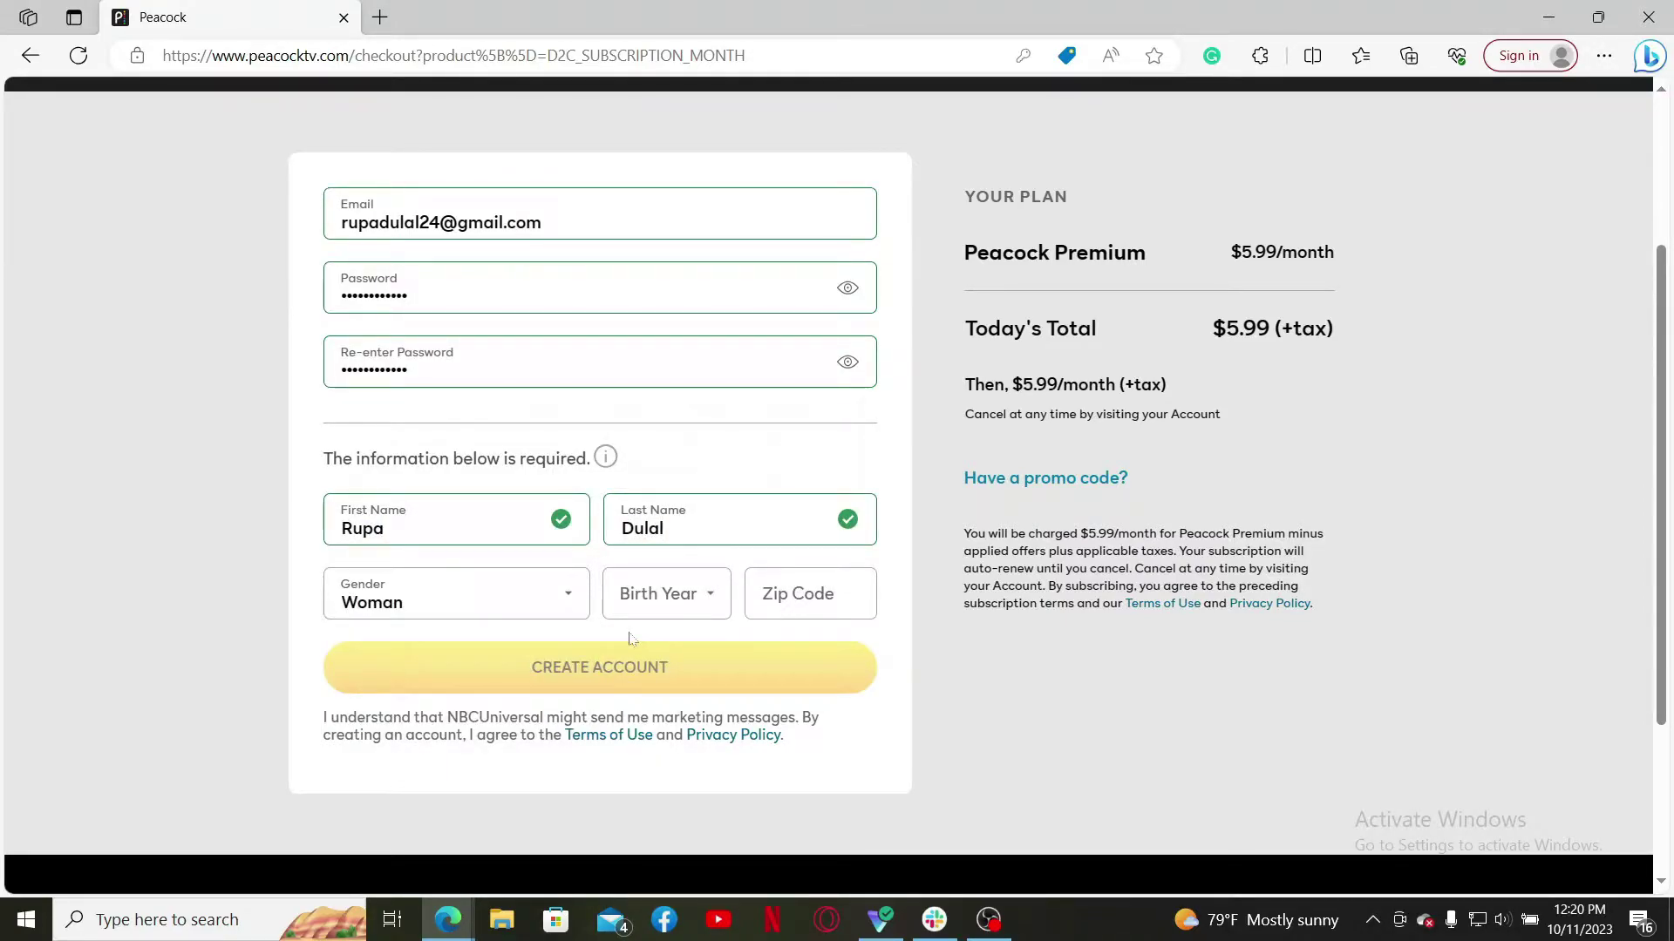
pyautogui.click(687, 596)
pyautogui.click(641, 397)
pyautogui.click(811, 593)
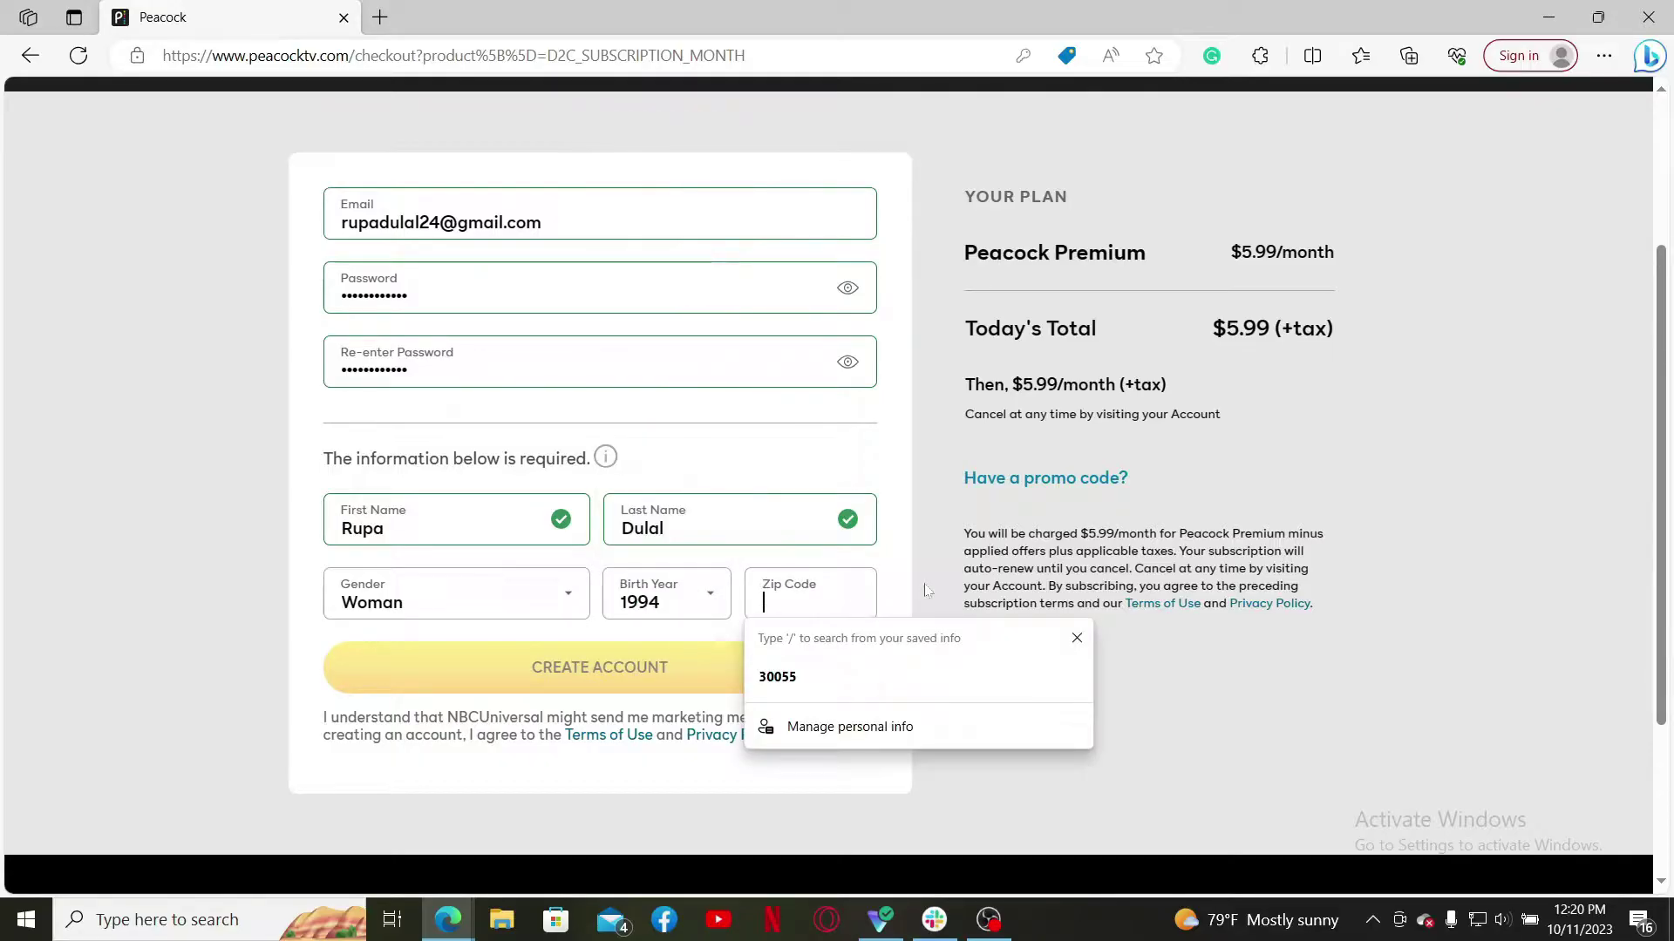
pyautogui.click(786, 677)
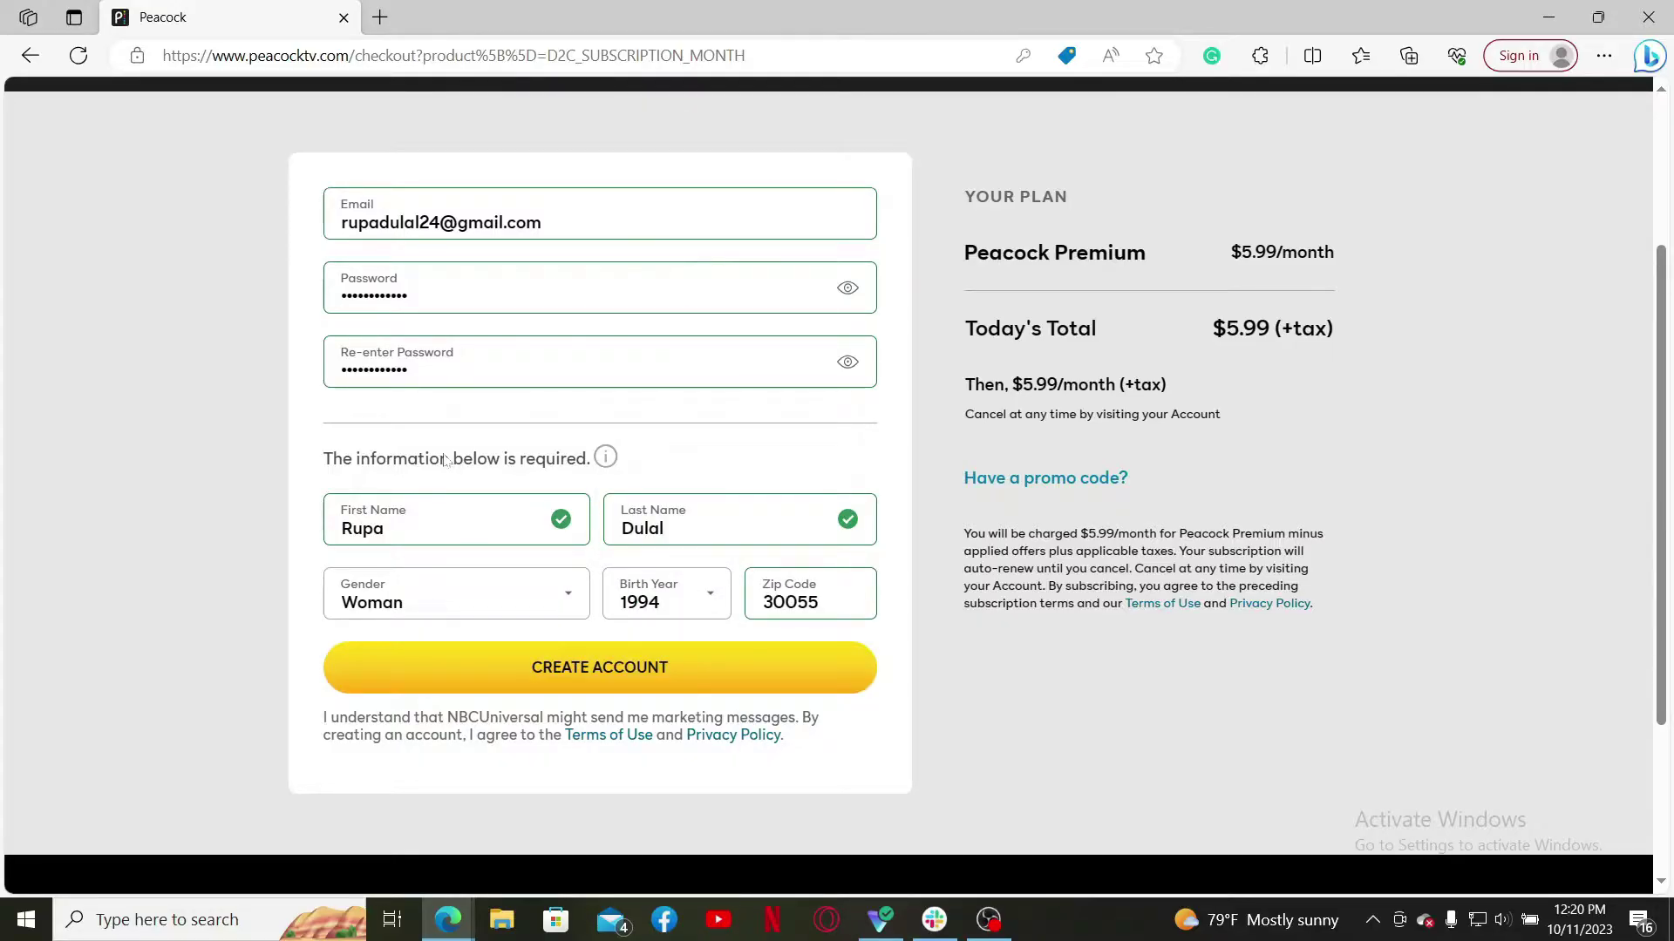